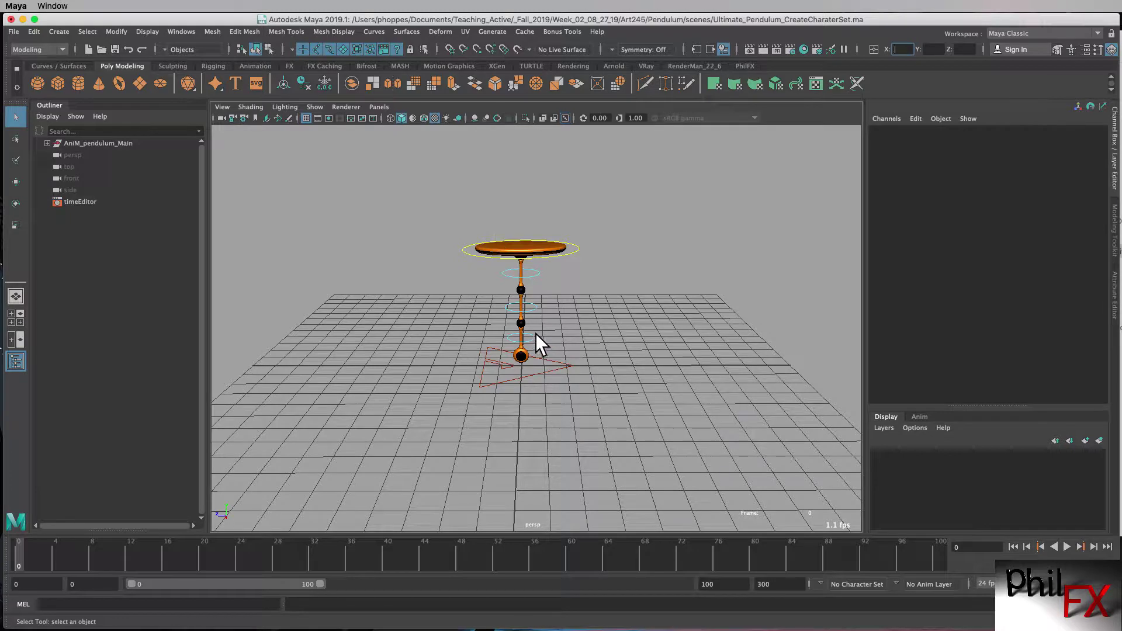
# Select the CTRL_Root, main ring, CTRL_Pend_02 and CTRL_Pend_03 controls in turn, then clear the selection.
pyautogui.click(562, 366)
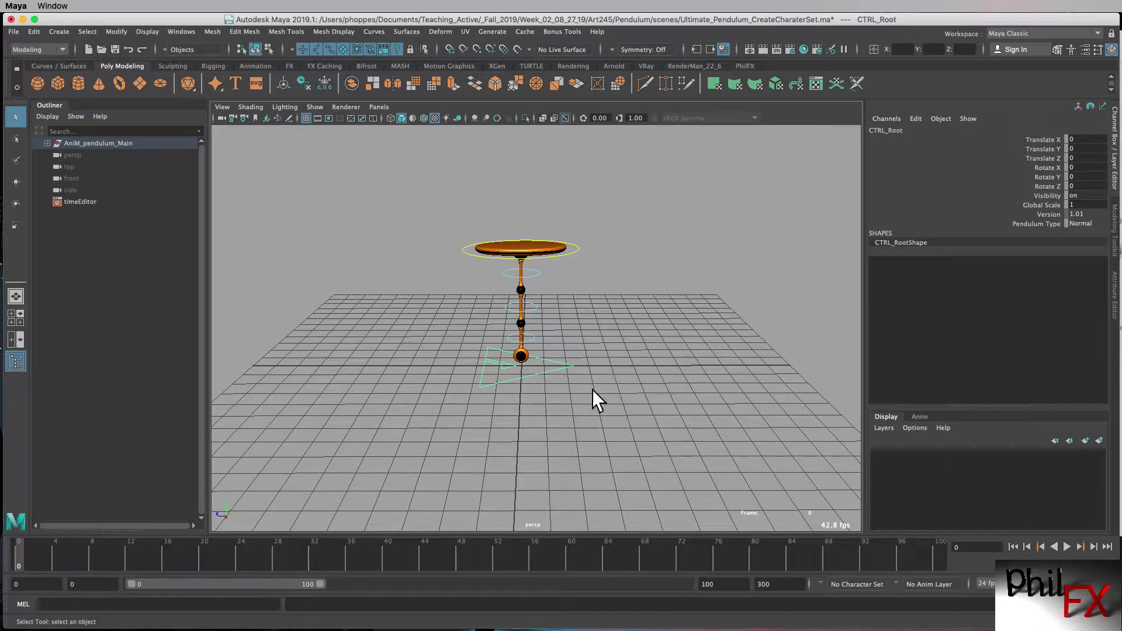
pyautogui.click(587, 275)
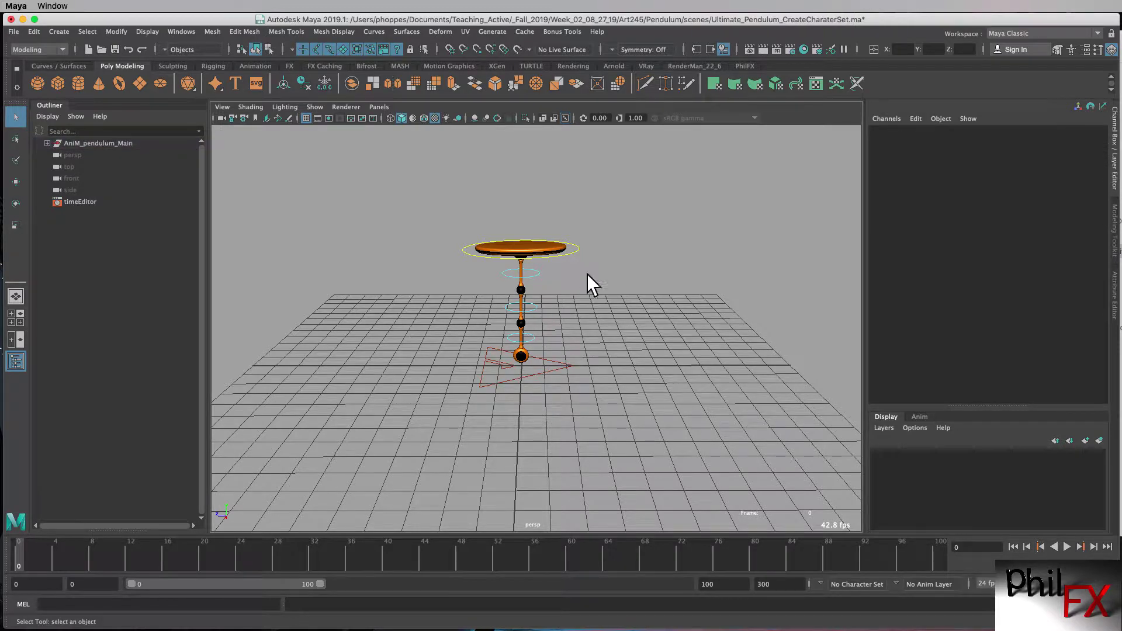
pyautogui.click(580, 245)
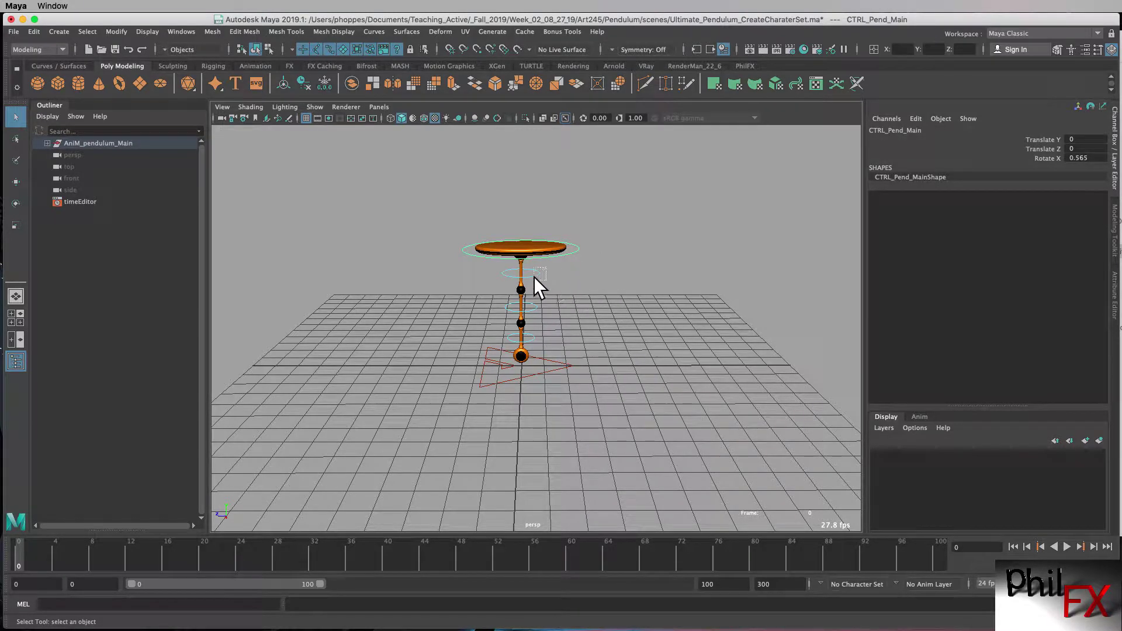
pyautogui.click(537, 308)
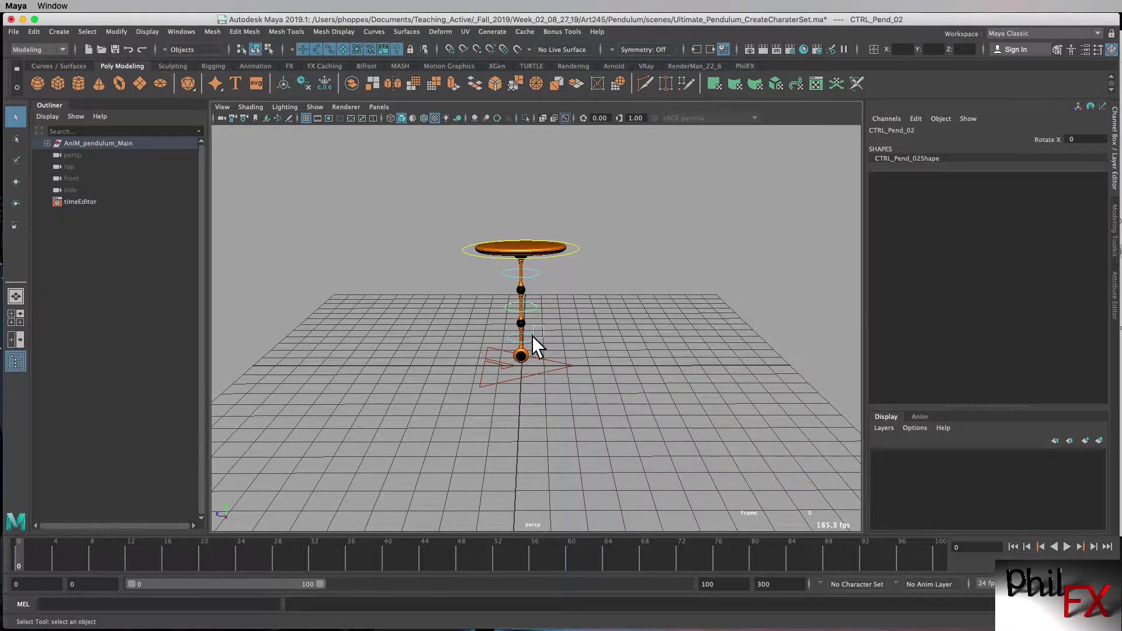
pyautogui.moveTo(531, 336); pyautogui.dragTo(530, 339)
pyautogui.moveTo(563, 366); pyautogui.dragTo(564, 367)
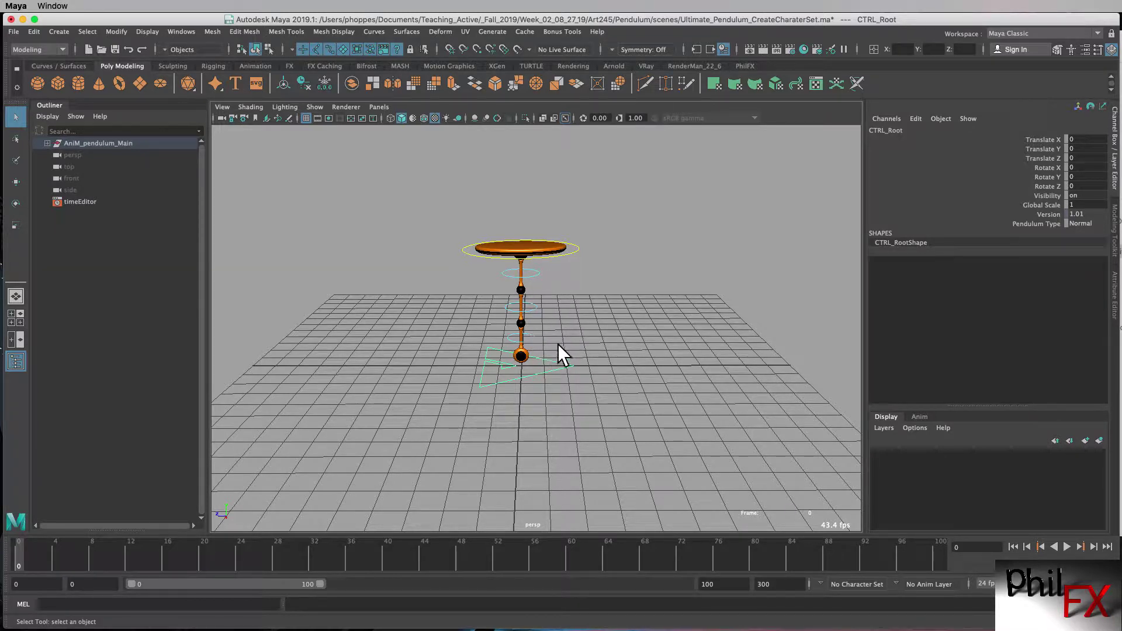
pyautogui.click(592, 314)
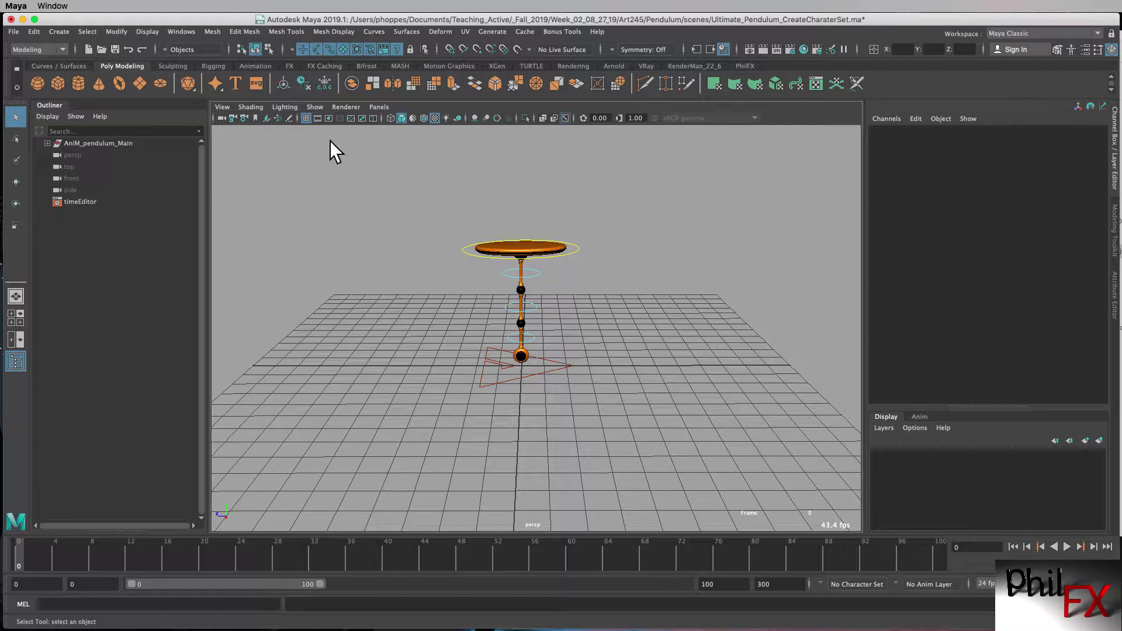
# Hide polygon meshes in the viewport and marquee-select all the pendulum control curves.
pyautogui.click(313, 107)
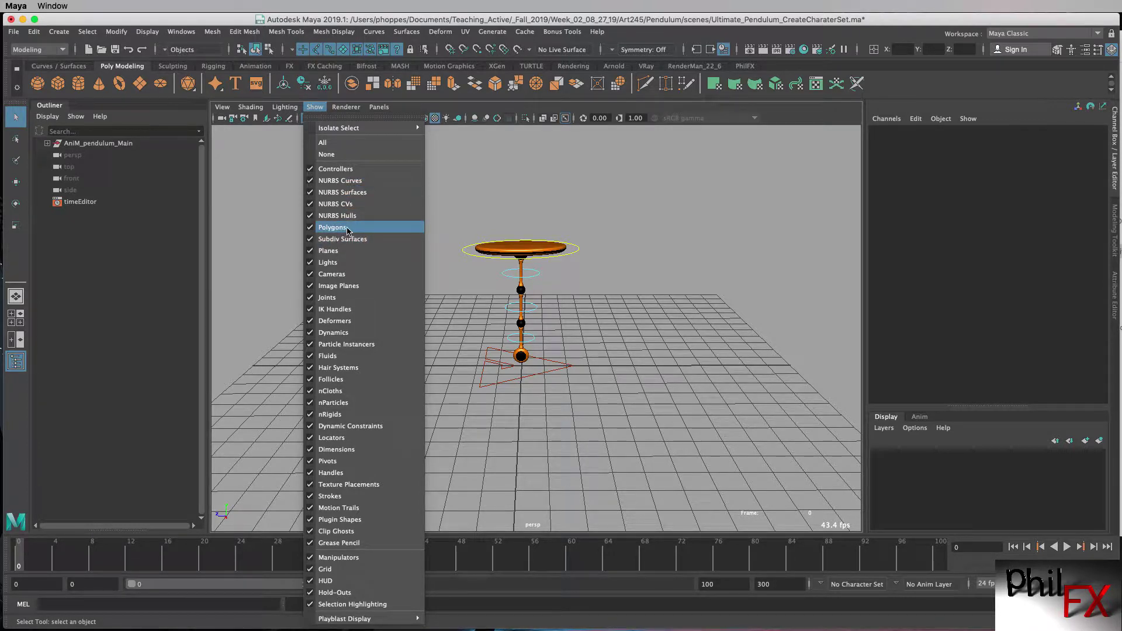
pyautogui.click(330, 227)
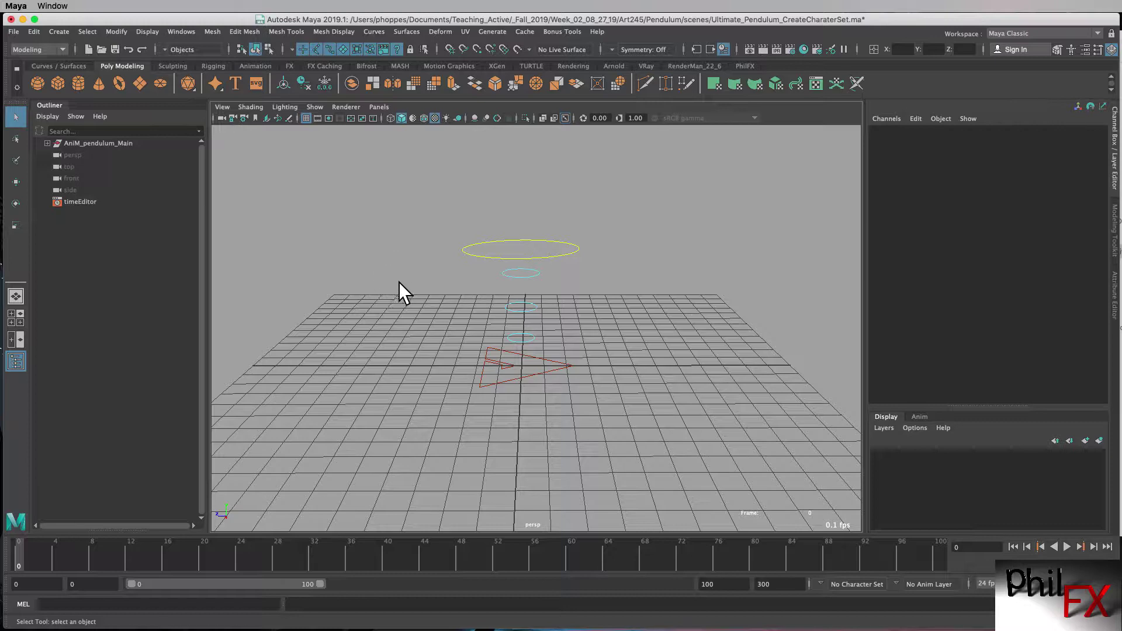
pyautogui.moveTo(577, 320)
pyautogui.keyDown('alt'); pyautogui.mouseDown()
pyautogui.moveTo(578, 306)
pyautogui.moveTo(567, 326)
pyautogui.moveTo(566, 304)
pyautogui.moveTo(546, 311)
pyautogui.moveTo(571, 318)
pyautogui.moveTo(578, 305)
pyautogui.mouseUp(); pyautogui.keyUp('alt')
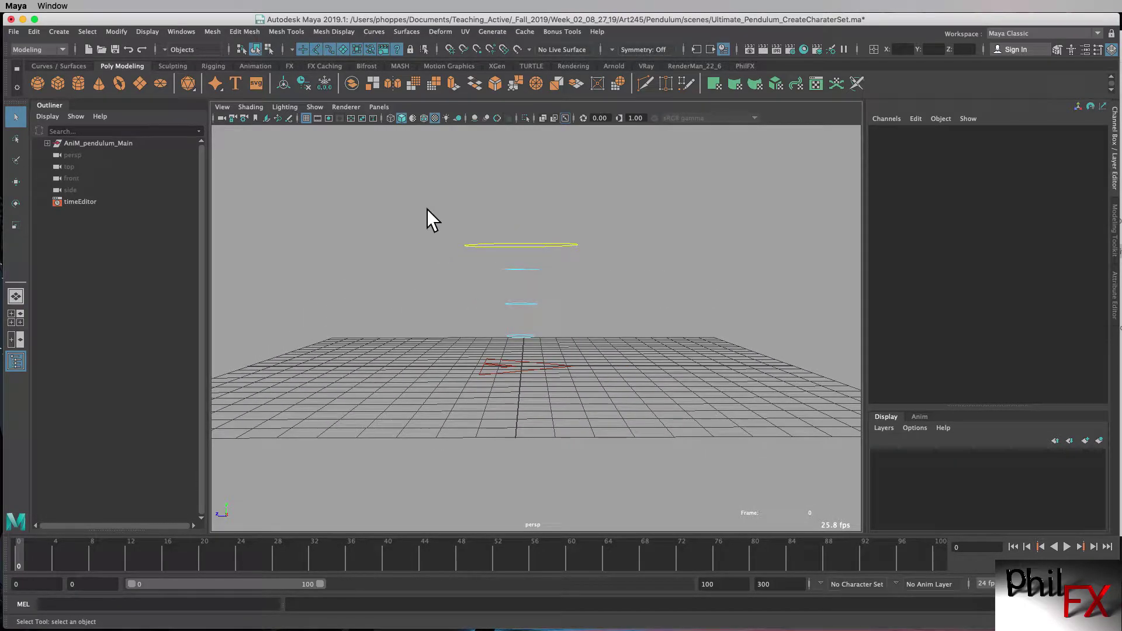
pyautogui.moveTo(425, 206); pyautogui.dragTo(611, 352)
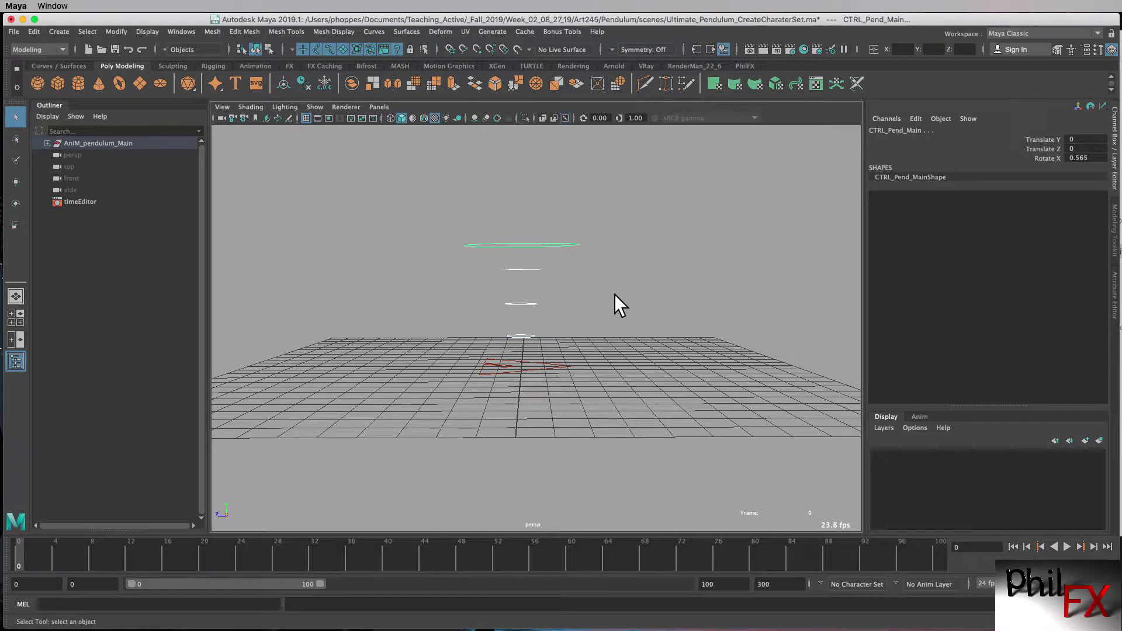
pyautogui.moveTo(606, 296)
pyautogui.keyDown('alt'); pyautogui.mouseDown()
pyautogui.moveTo(596, 316)
pyautogui.moveTo(614, 309)
pyautogui.mouseUp(); pyautogui.keyUp('alt')
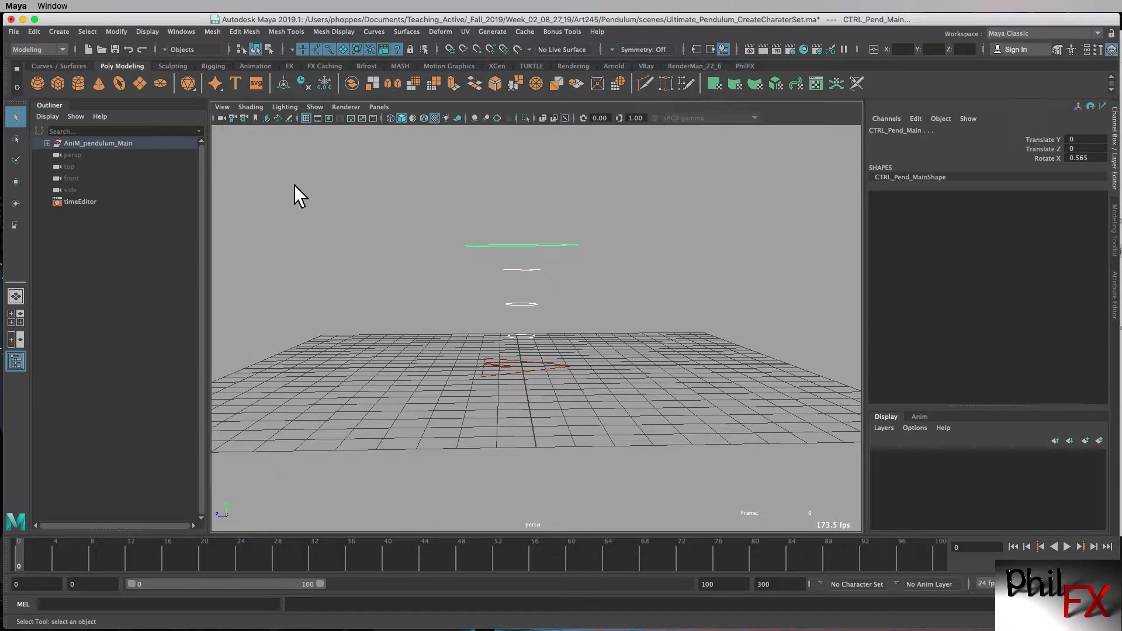
# From the Animation menu set's Create Character Set options, create a set named 'AllPendulum'.
pyautogui.click(63, 50)
pyautogui.click(29, 85)
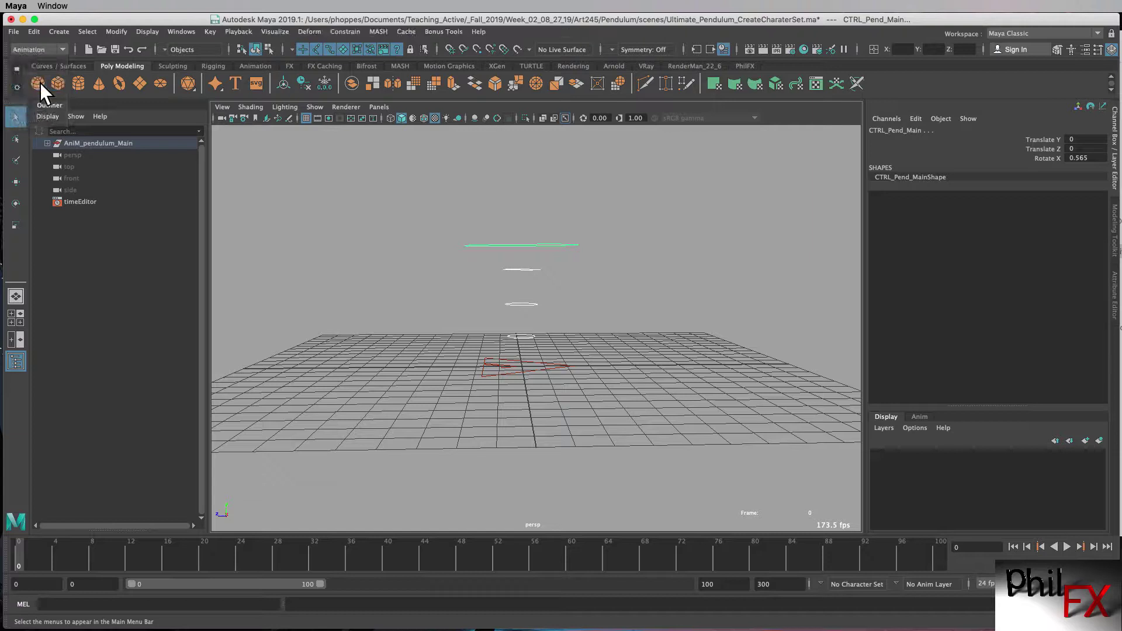
pyautogui.click(209, 31)
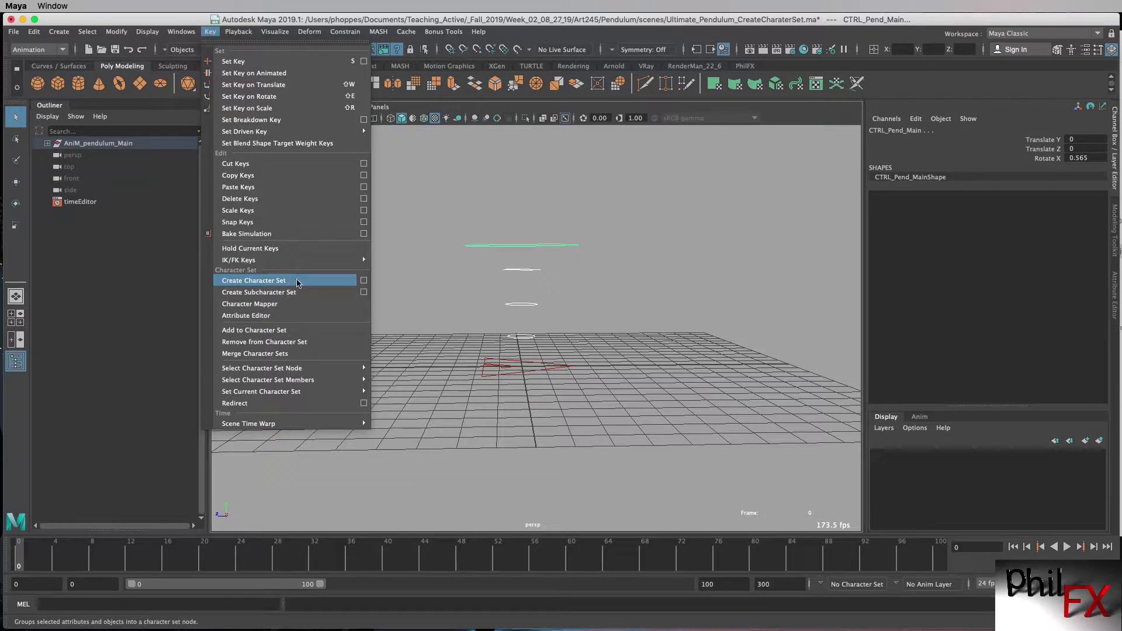
pyautogui.click(366, 284)
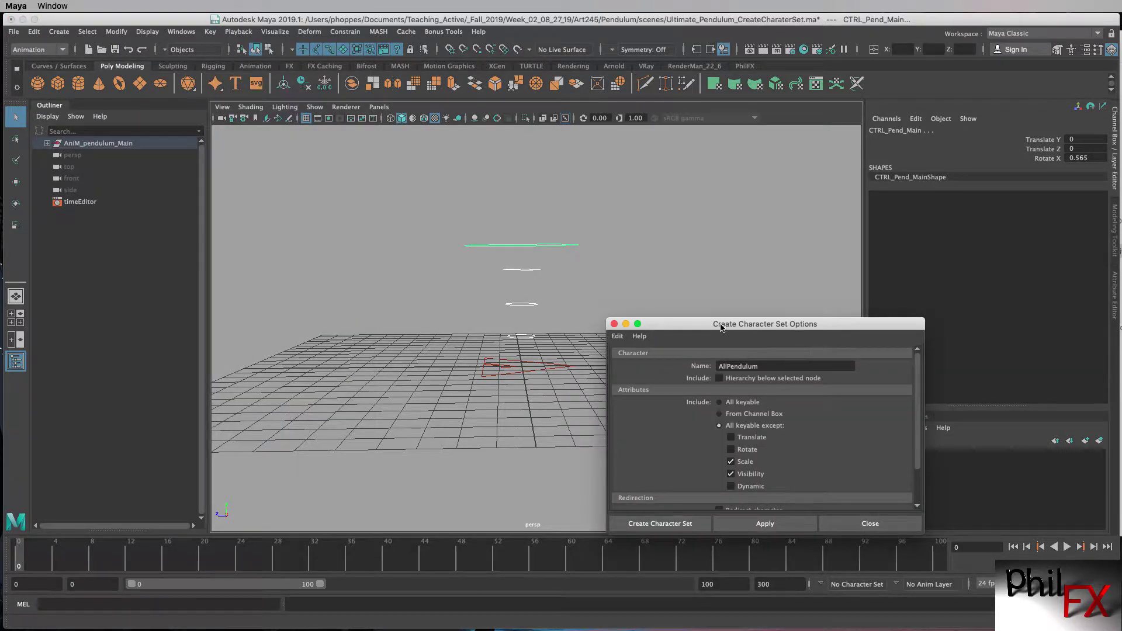
pyautogui.moveTo(724, 322); pyautogui.dragTo(341, 141)
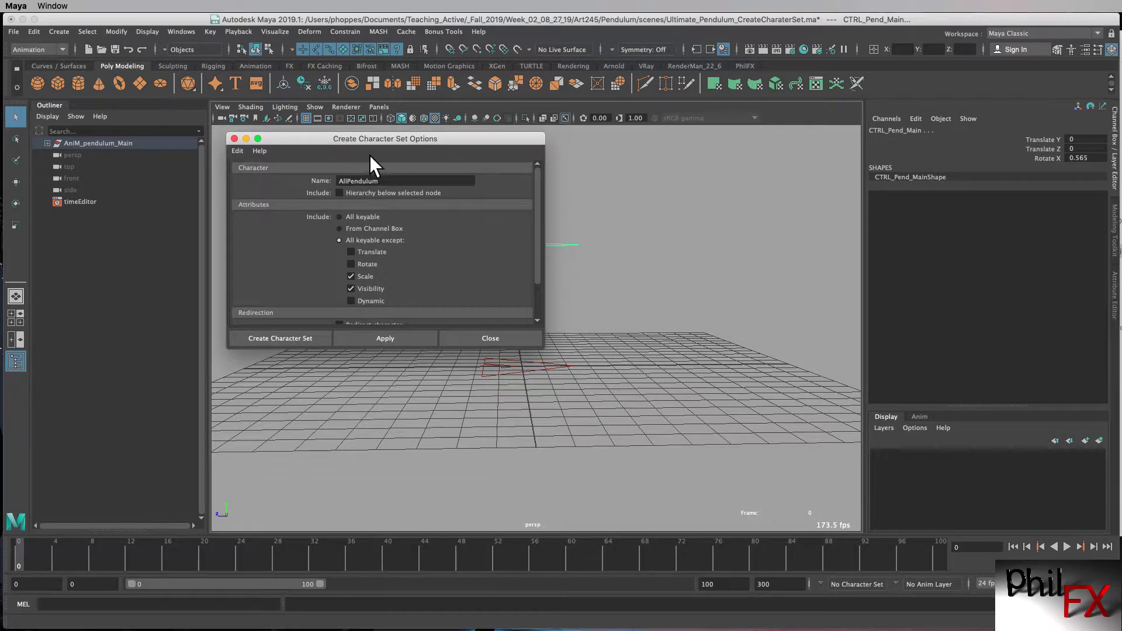
pyautogui.doubleClick(373, 182)
pyautogui.write('AllPendulum')
pyautogui.moveTo(544, 348); pyautogui.dragTo(554, 400)
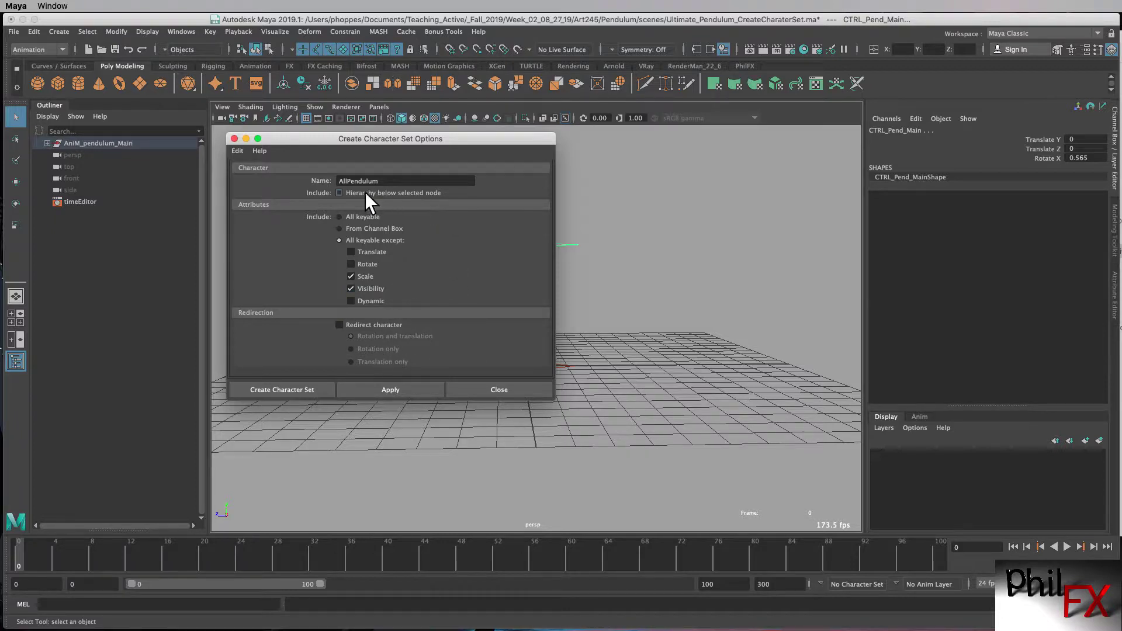
pyautogui.click(276, 389)
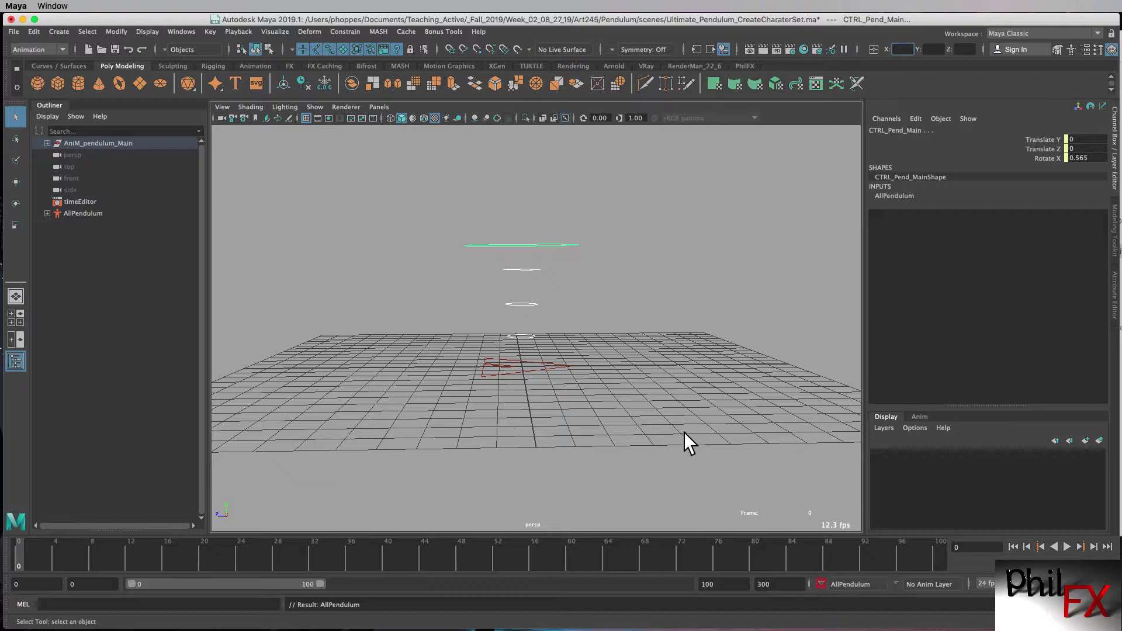
# Show the range slider's character set dropdown listing None, AllPendulum and Character Set Editor.
pyautogui.click(821, 583)
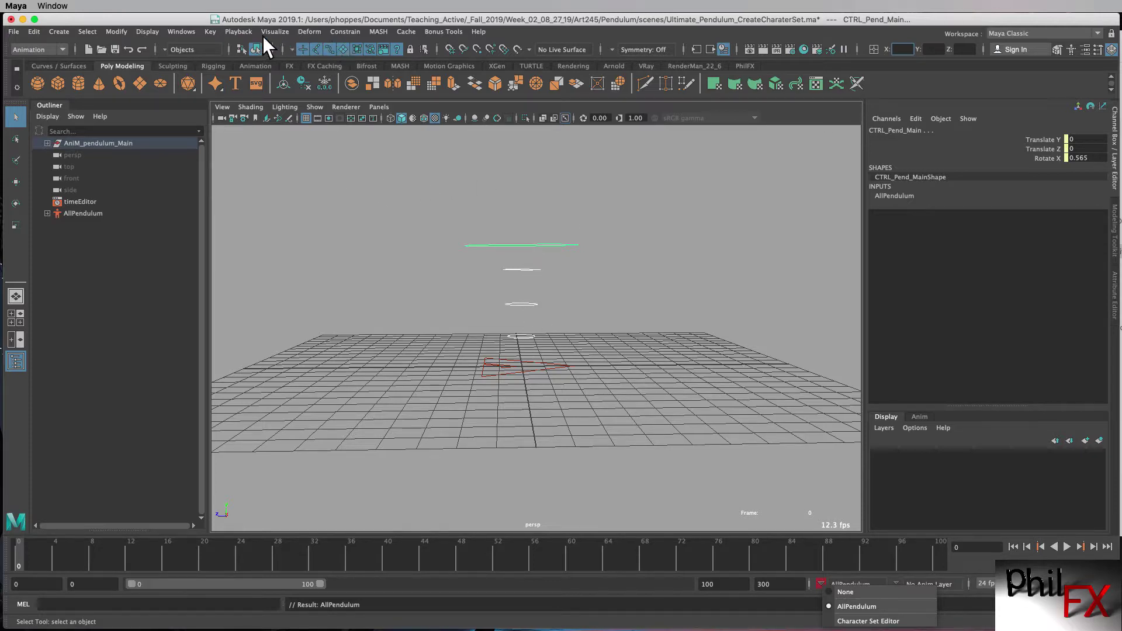
pyautogui.click(208, 29)
pyautogui.click(208, 31)
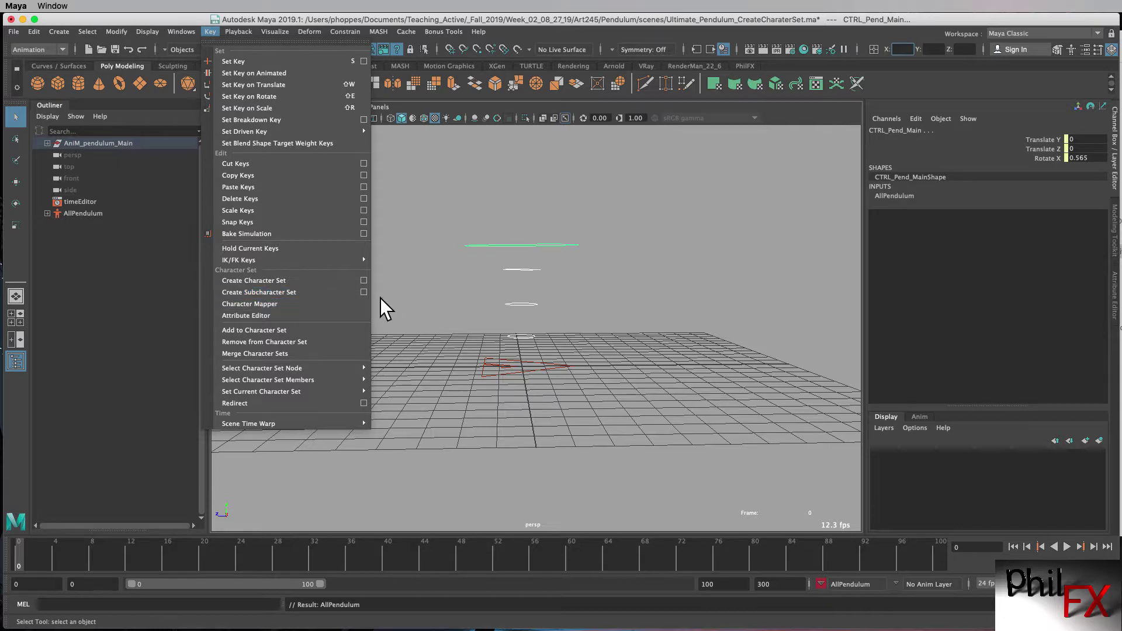
pyautogui.click(392, 284)
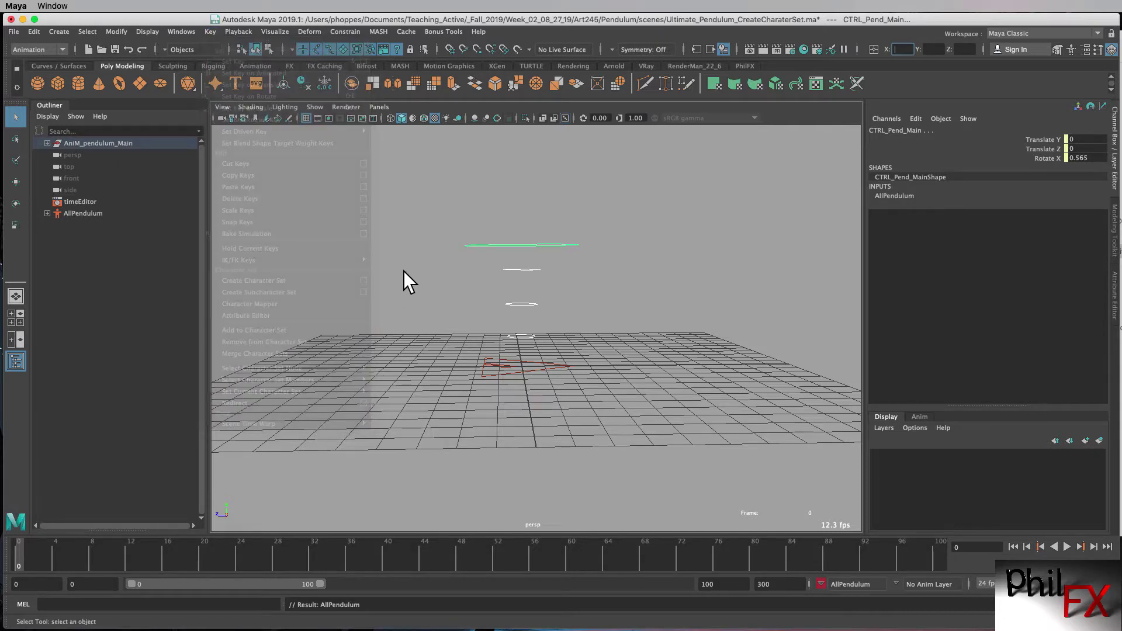
pyautogui.click(859, 586)
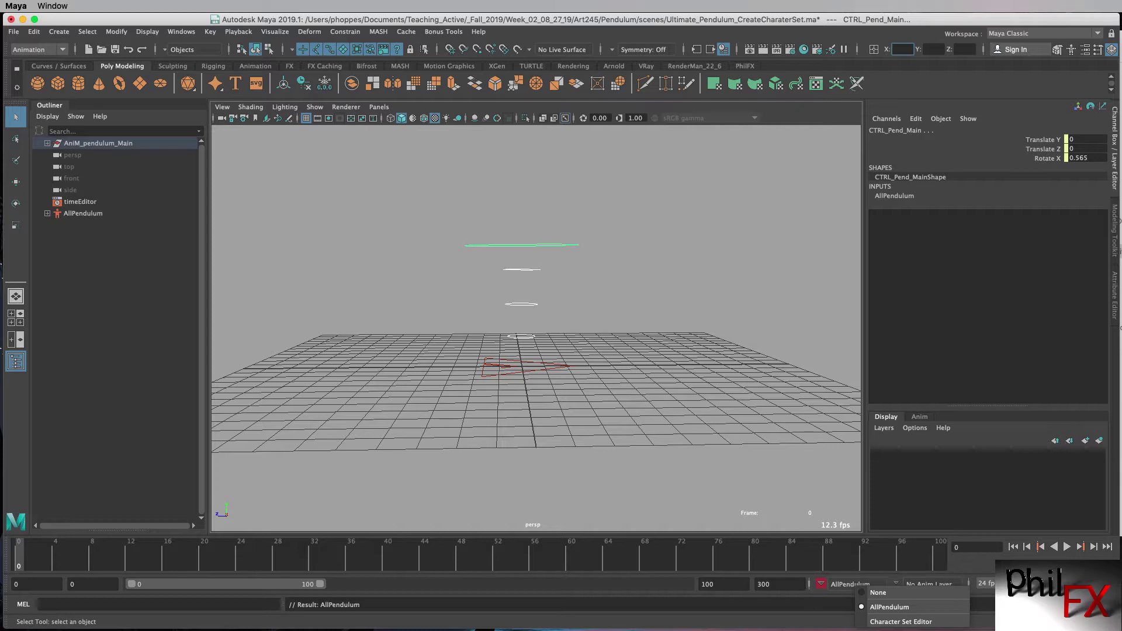
pyautogui.click(883, 622)
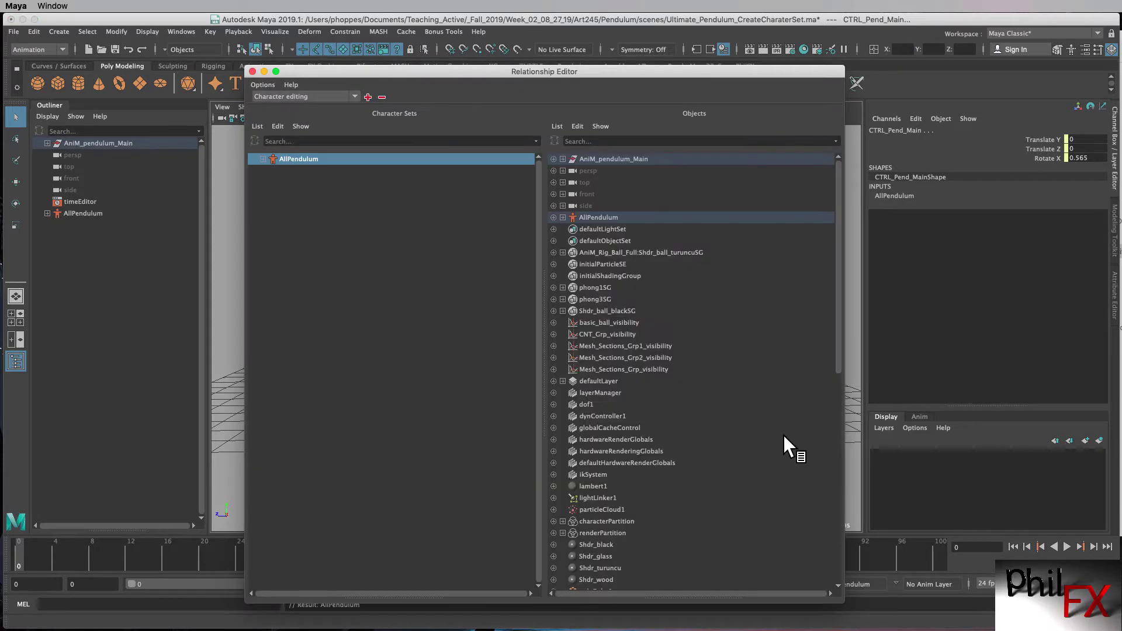
pyautogui.click(262, 158)
pyautogui.click(334, 170)
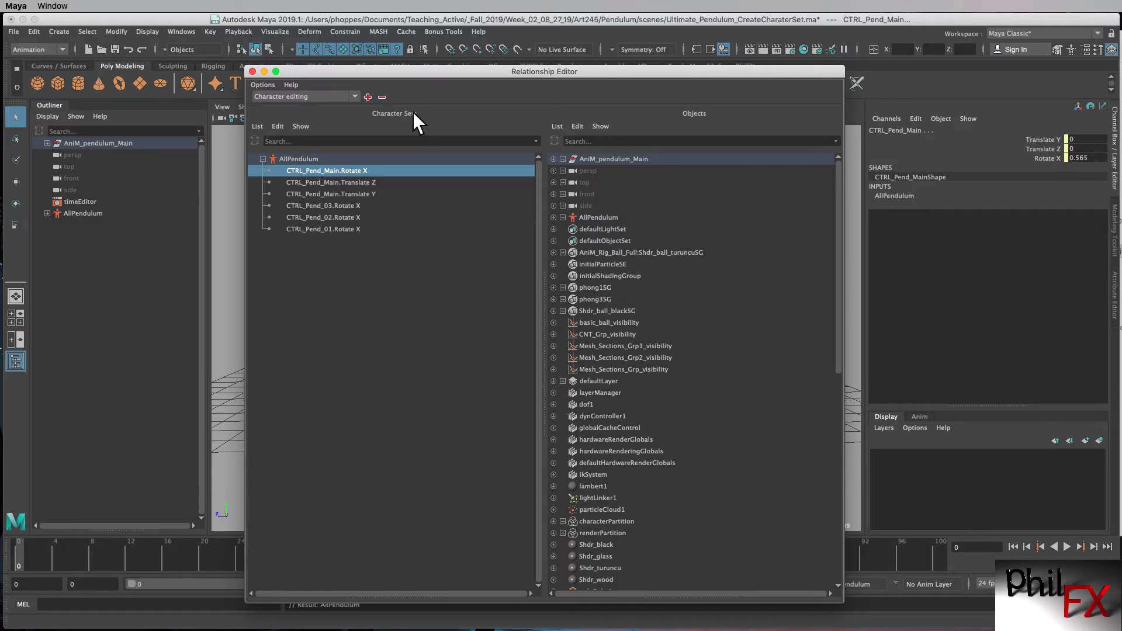
pyautogui.click(253, 71)
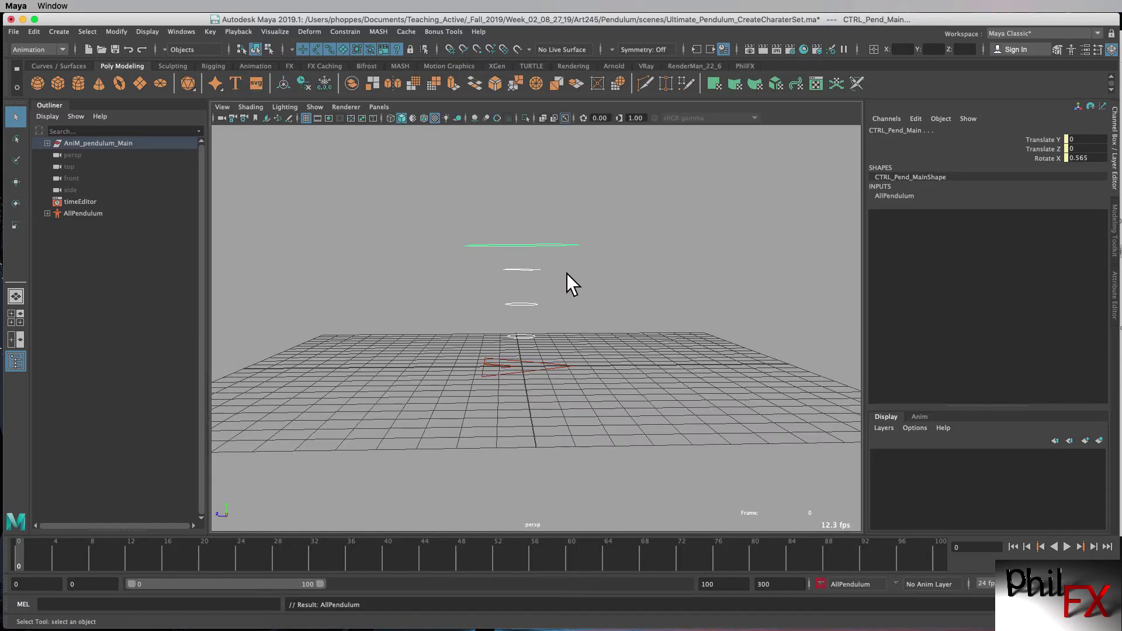